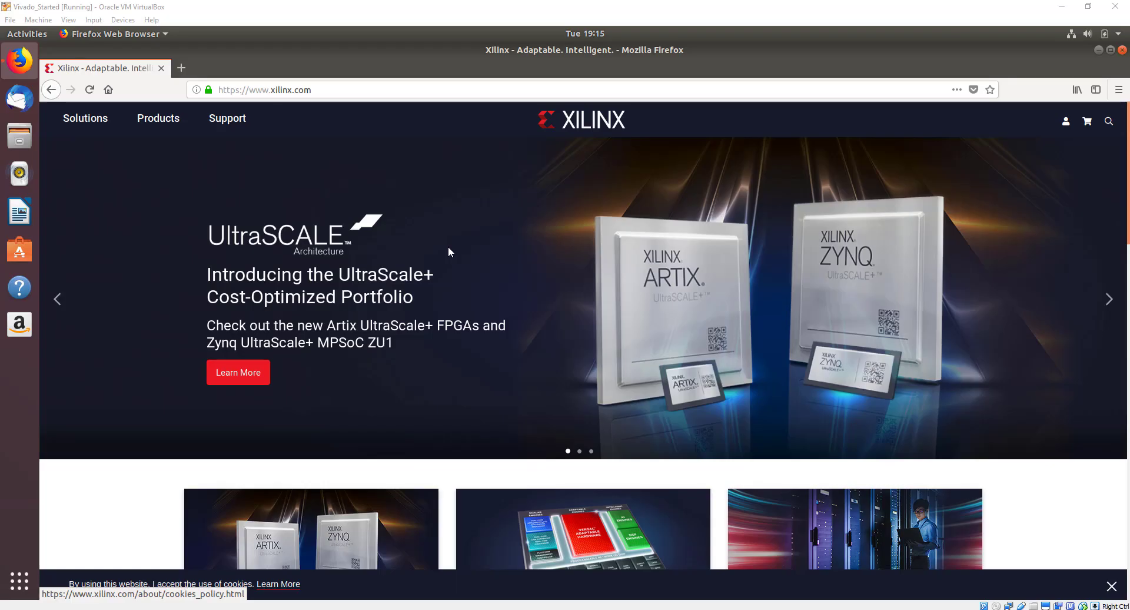
Navigate from the Xilinx home page through Support to the Downloads & Licensing page.
left_click(233, 125)
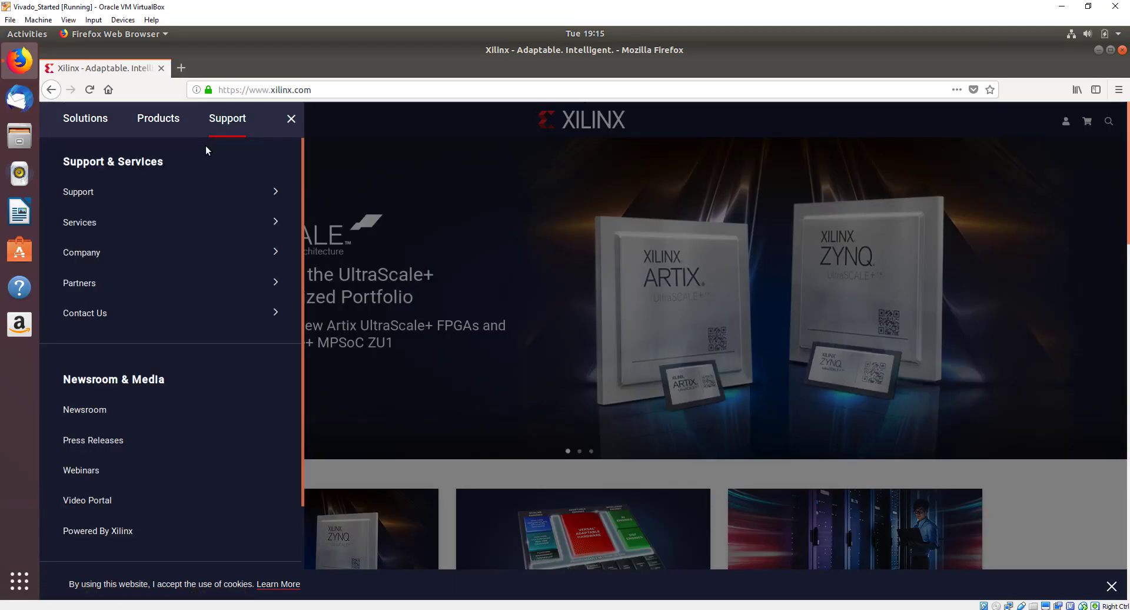
left_click(259, 192)
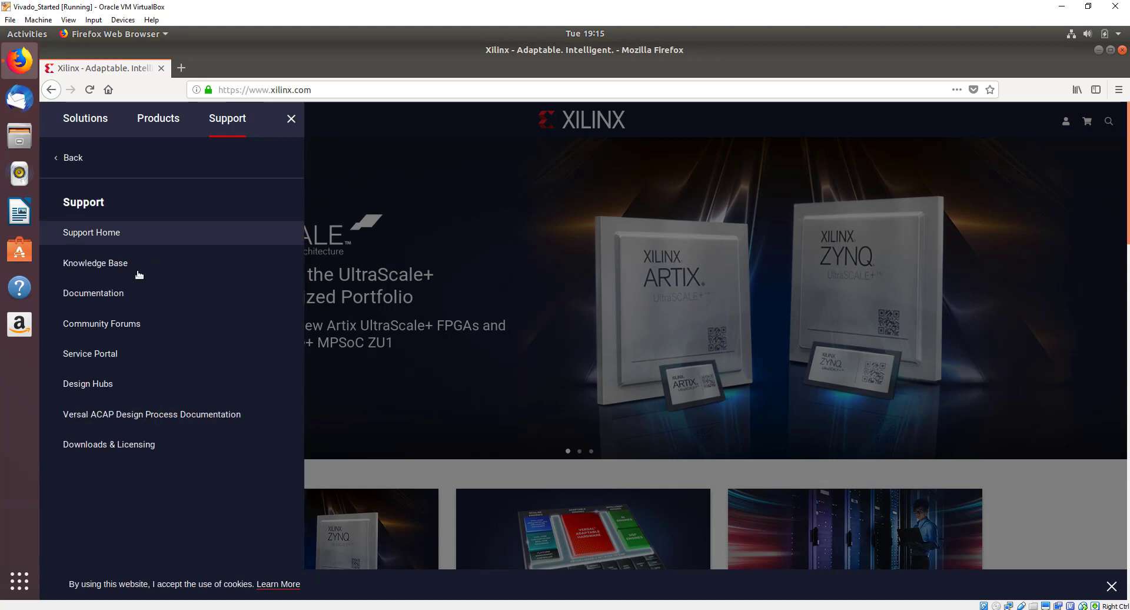
left_click(141, 445)
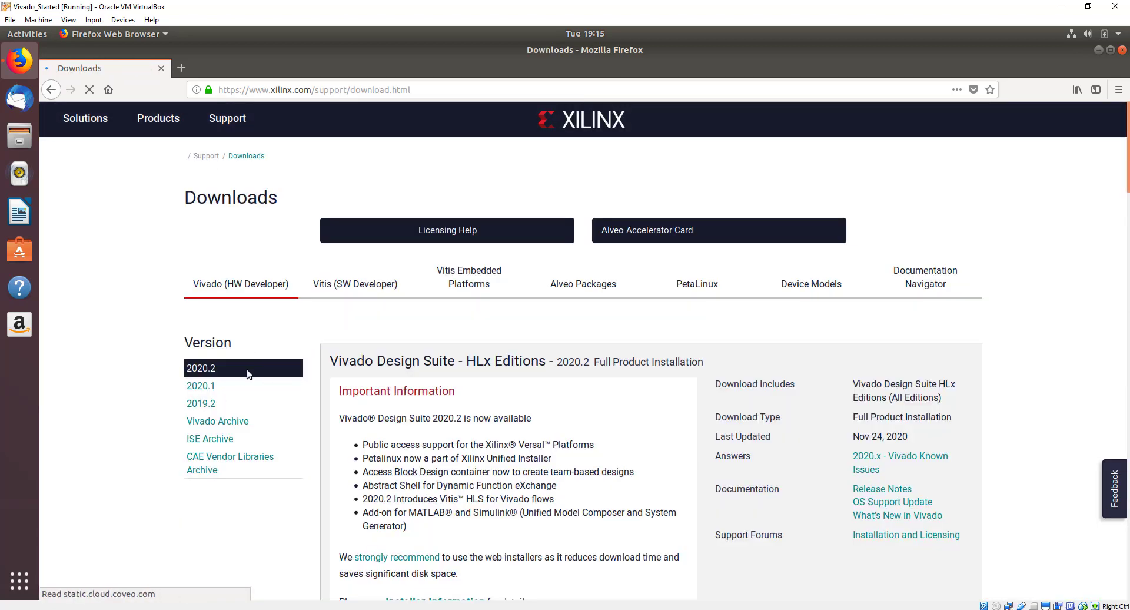
Switch to the Vitis (SW Developer) tab and scroll to the Unified Installer 2020.2 Linux link.
left_click(321, 287)
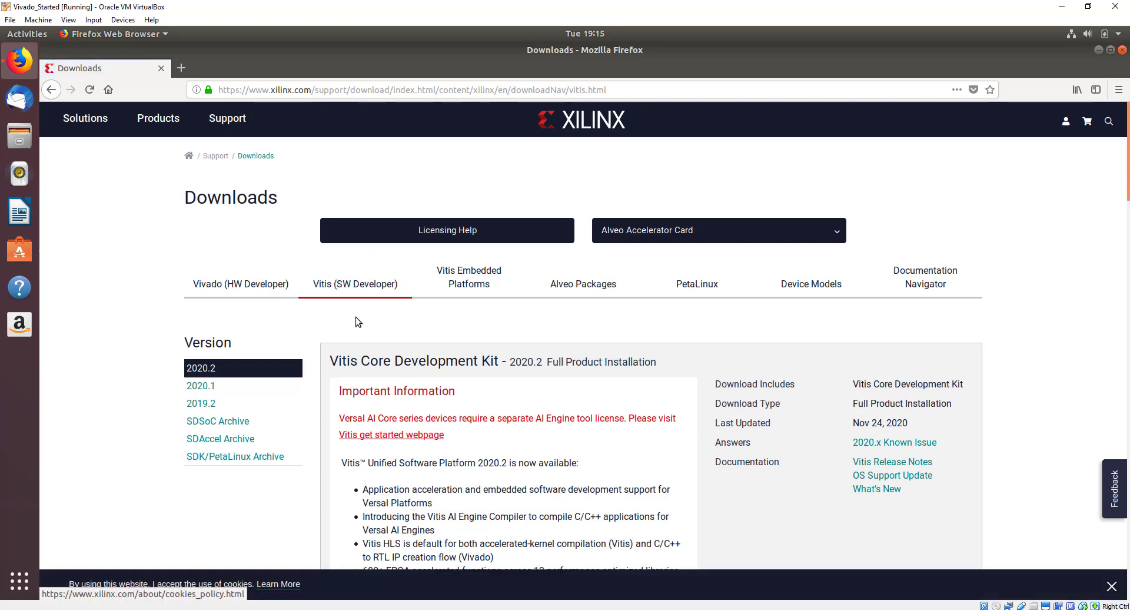
scroll(414, 412, "down", 3)
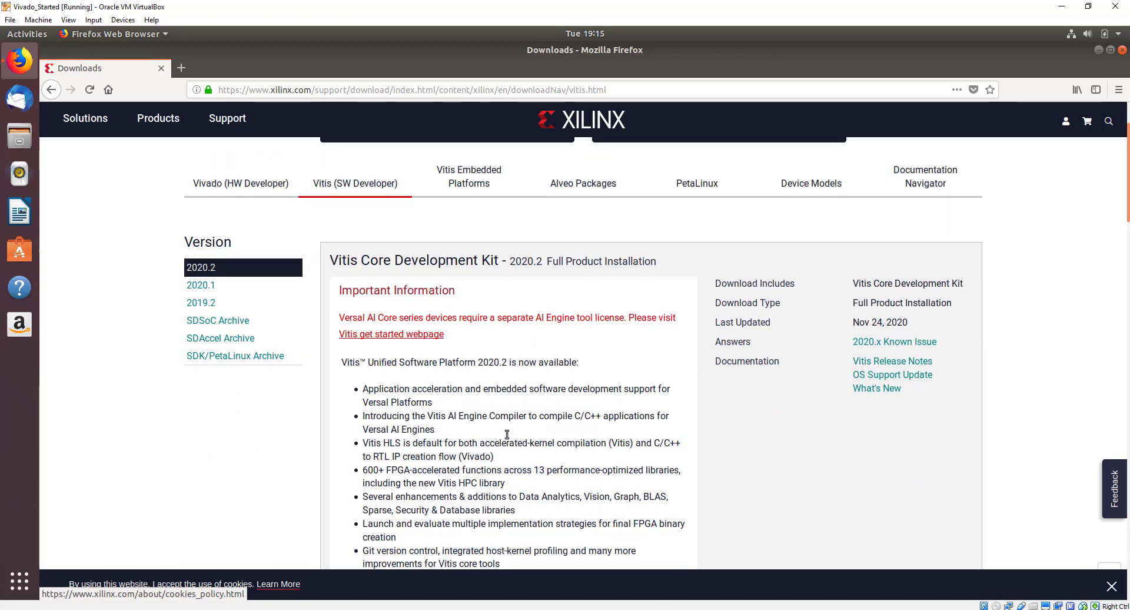
scroll(507, 435, "down", 4)
scroll(506, 434, "down", 7)
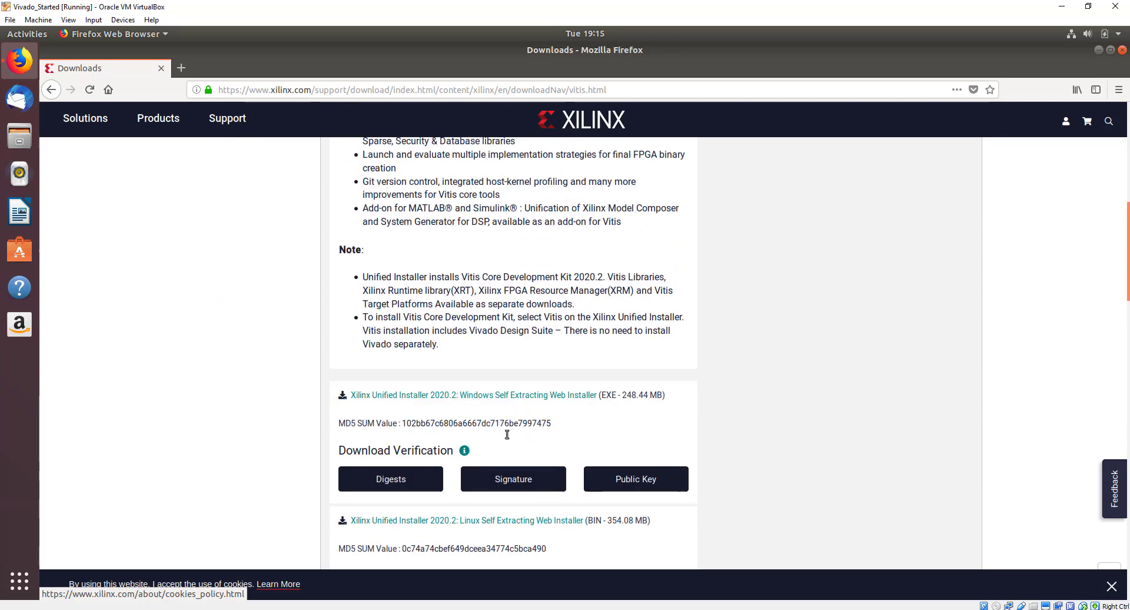
scroll(506, 434, "up", 1)
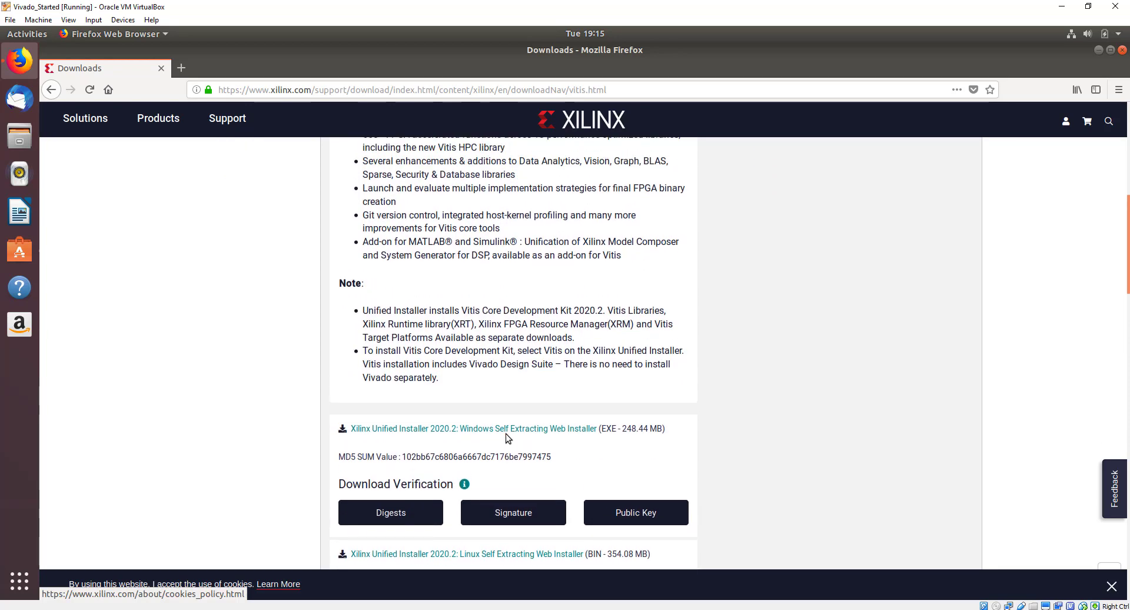
scroll(506, 436, "down", 4)
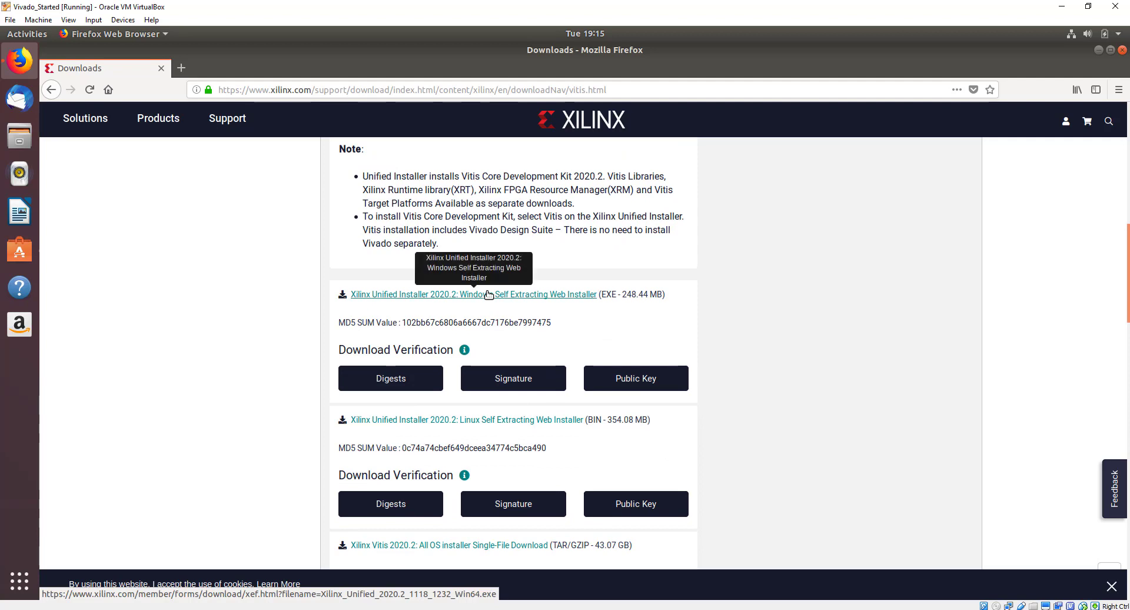
Choose the Linux Self Extracting Web Installer and enter the account e-mail and password to sign in.
left_click(480, 421)
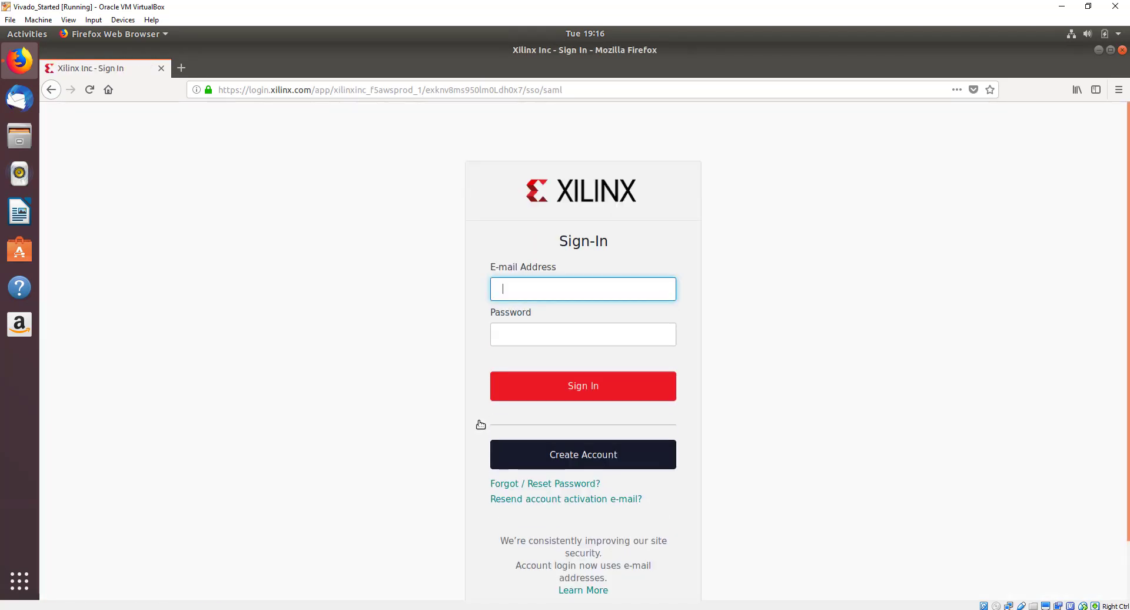
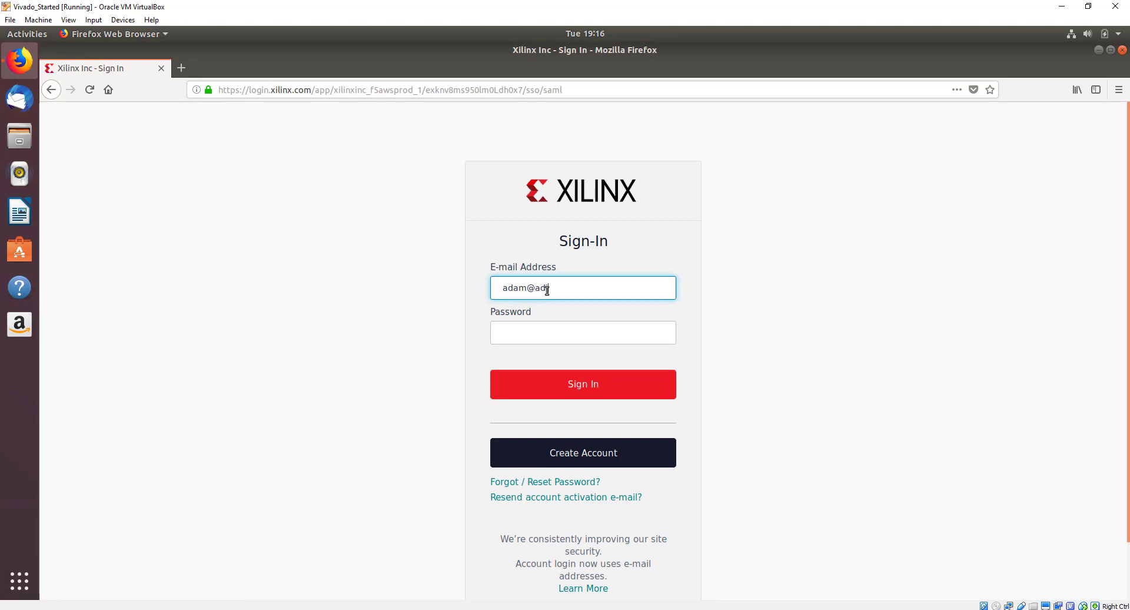
key("Tab")
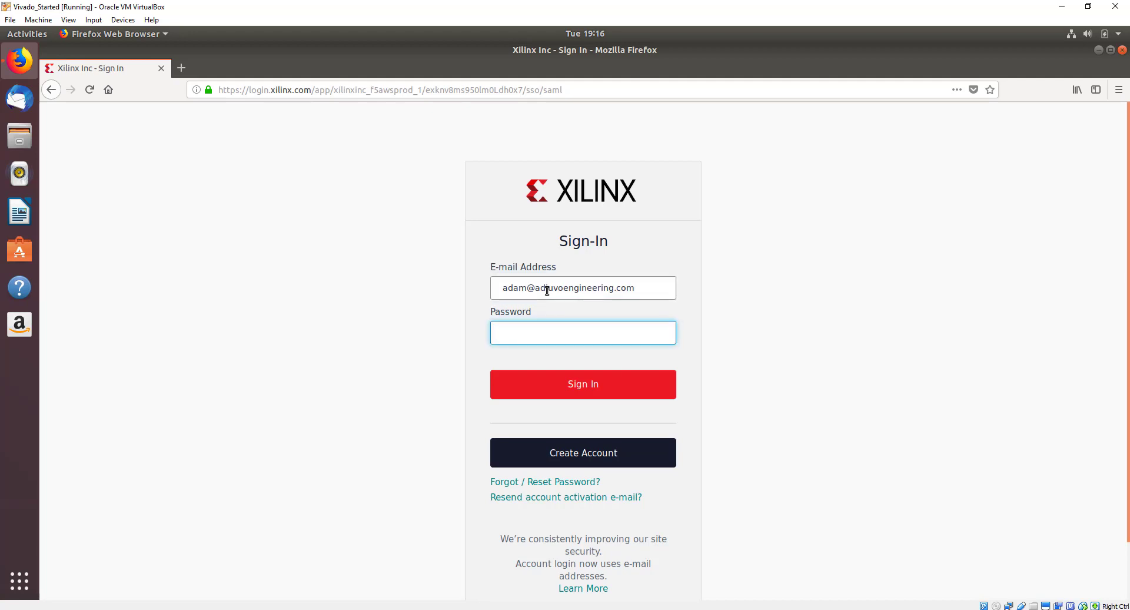
type("•••••••••••••")
Sign in, then submit the Name and Address Verification form with Job Function set to Consultant.
left_click(567, 389)
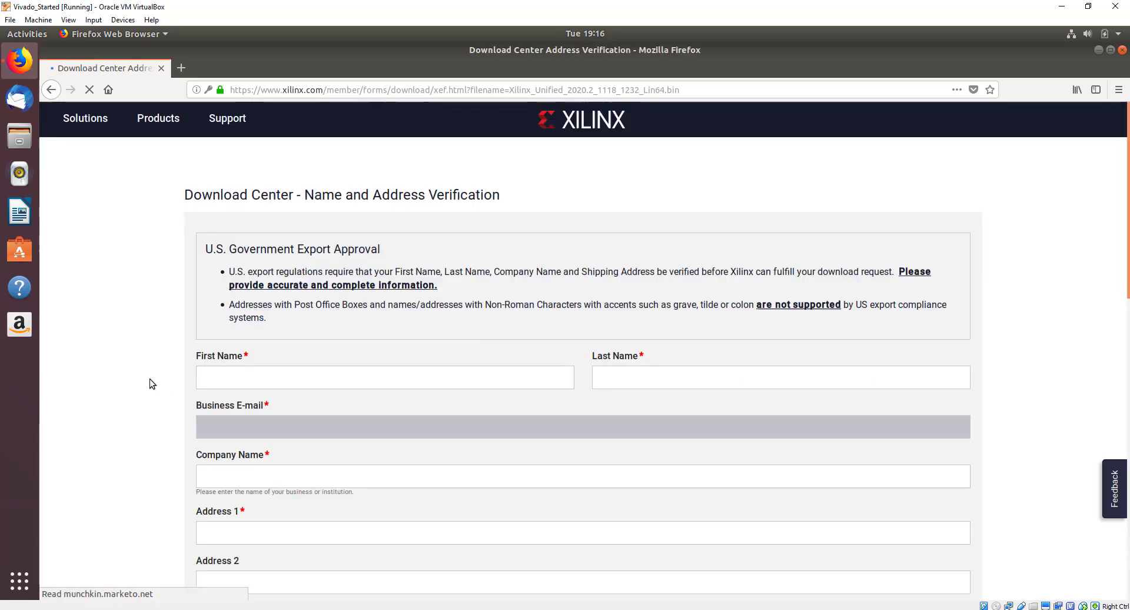
scroll(150, 380, "down", 3)
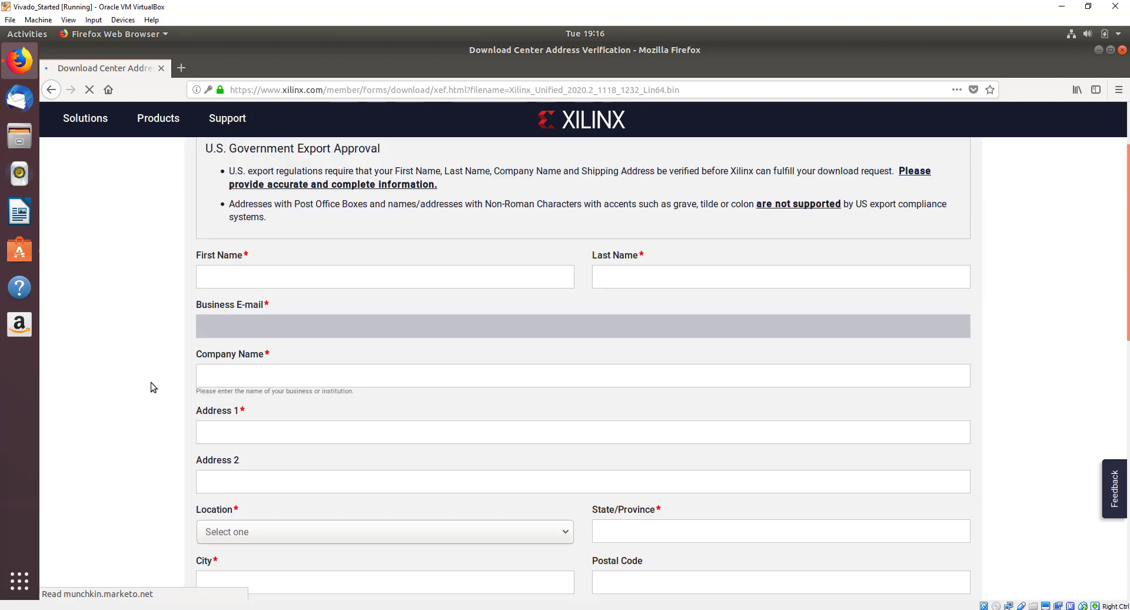
scroll(151, 383, "down", 5)
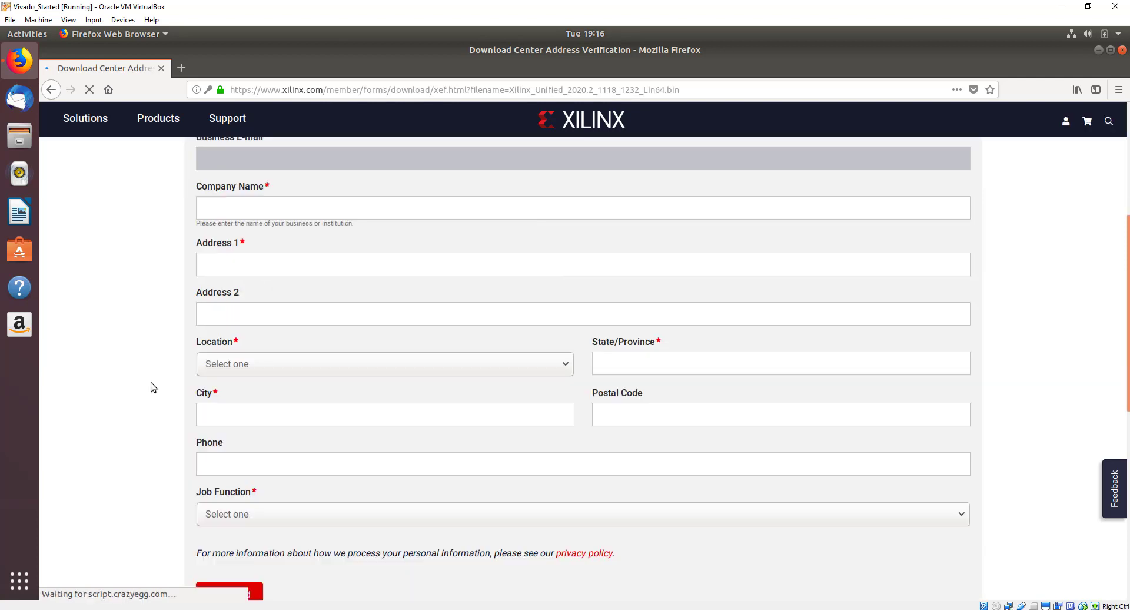
scroll(151, 383, "down", 5)
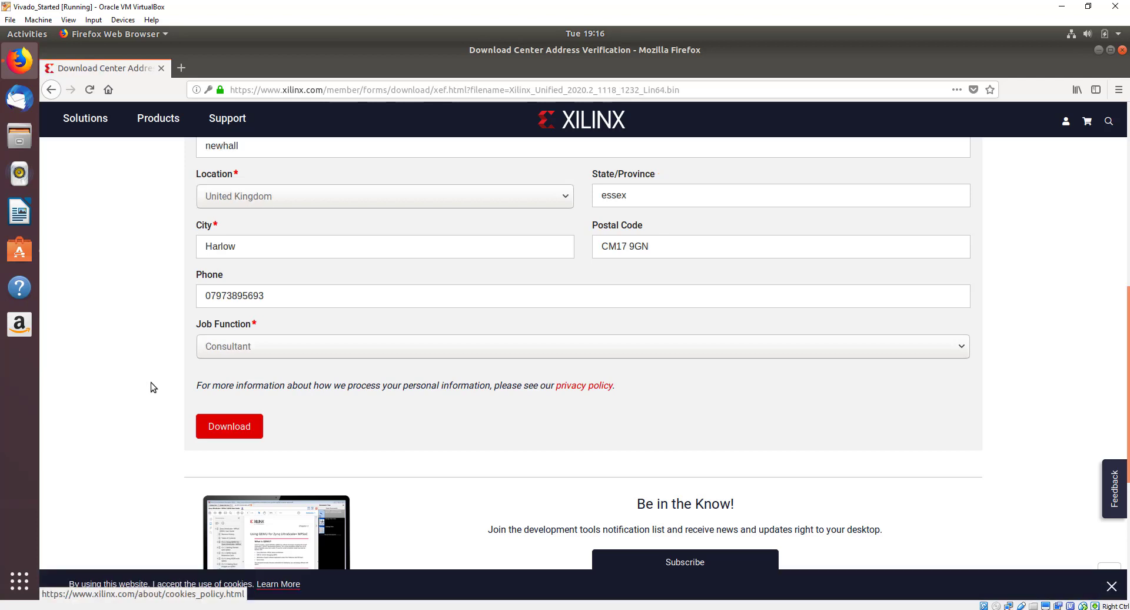
scroll(212, 401, "down", 2)
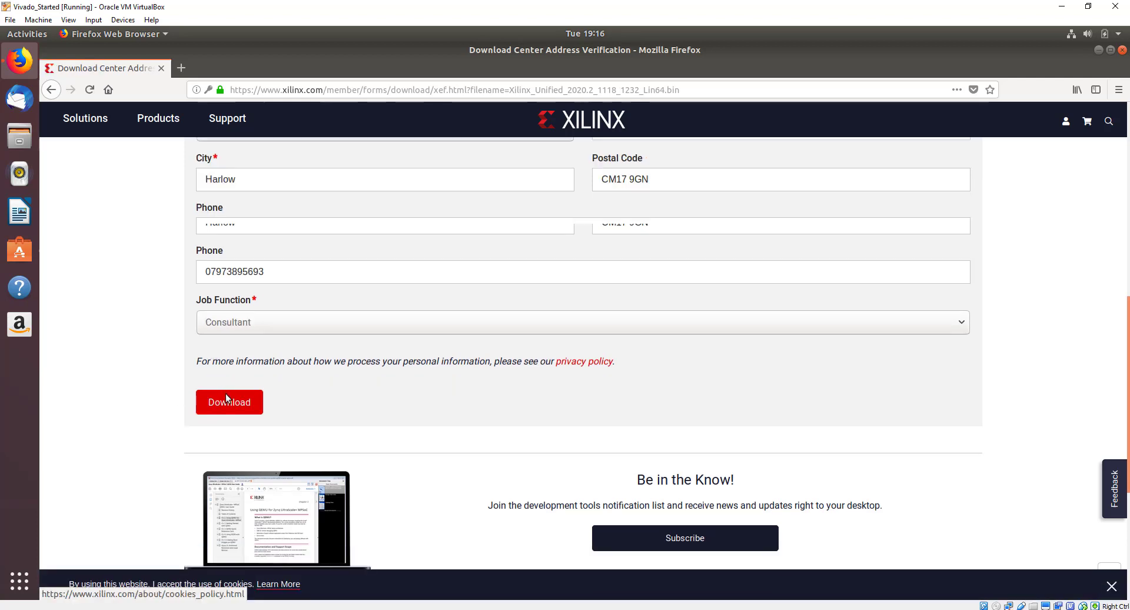
left_click(223, 370)
scroll(150, 350, "down", 4)
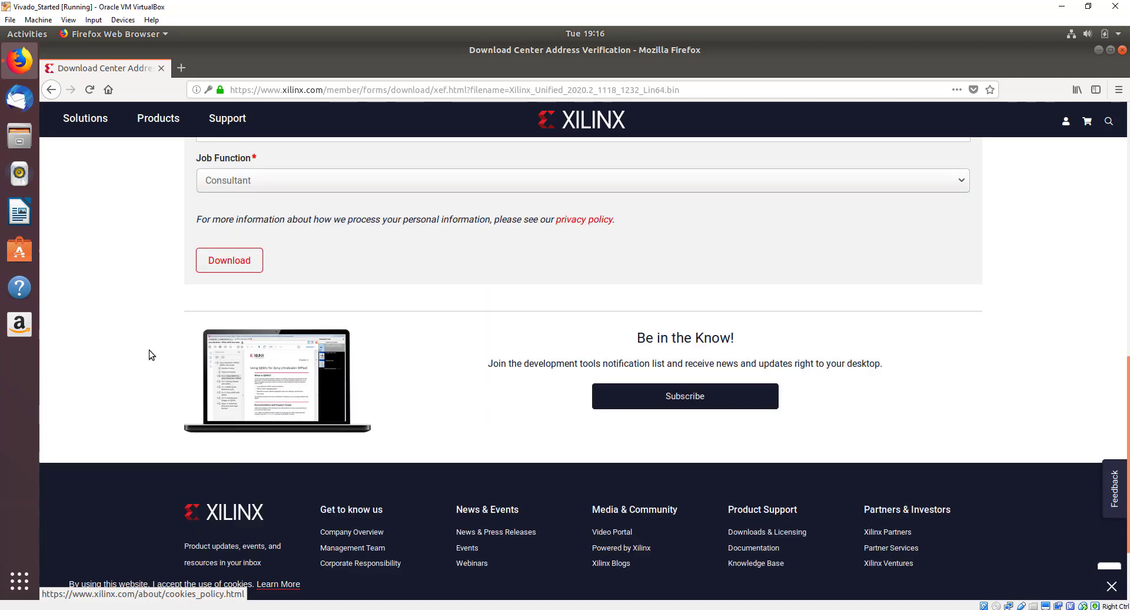
Save Xilinx_Unified_2020.2_1118_1232_Lin64.bin (354 MB) in Firefox and close the finished downloads list.
left_click(225, 229)
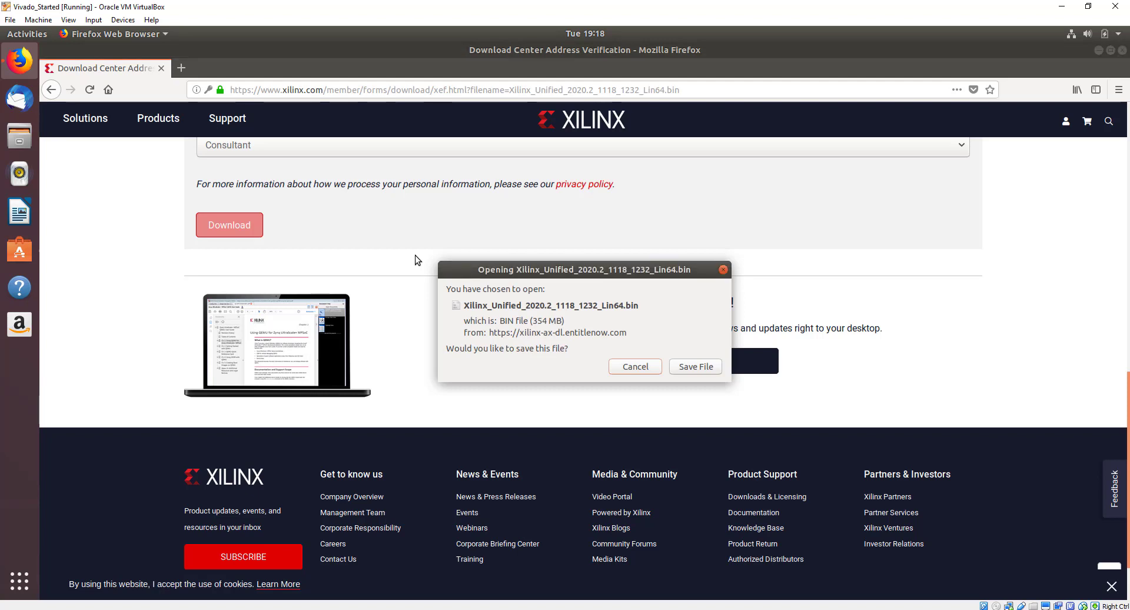
left_click(701, 375)
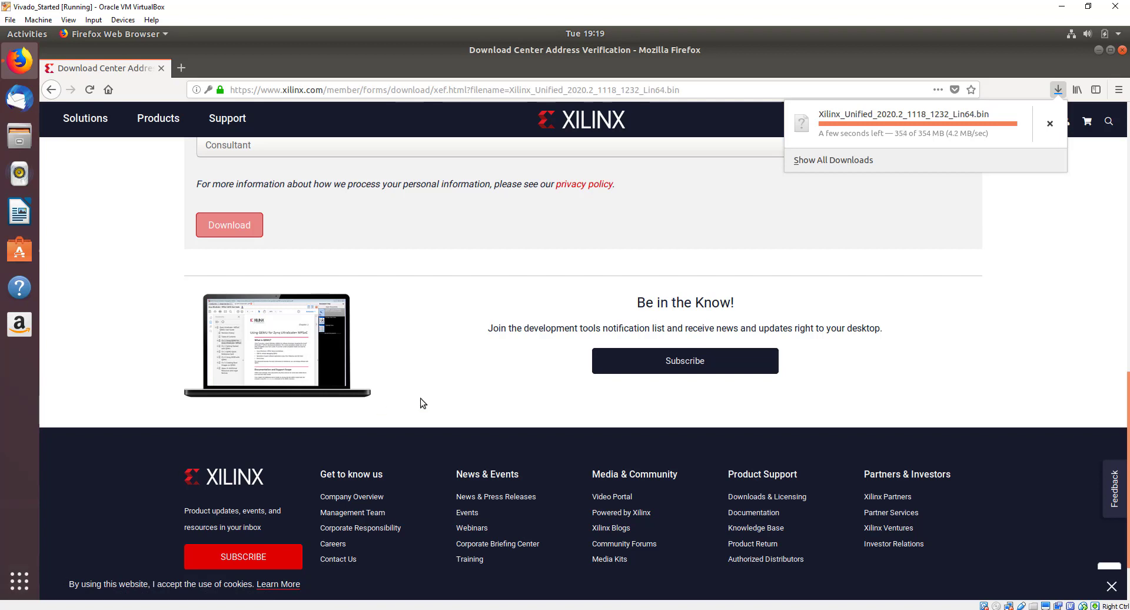
left_click(21, 139)
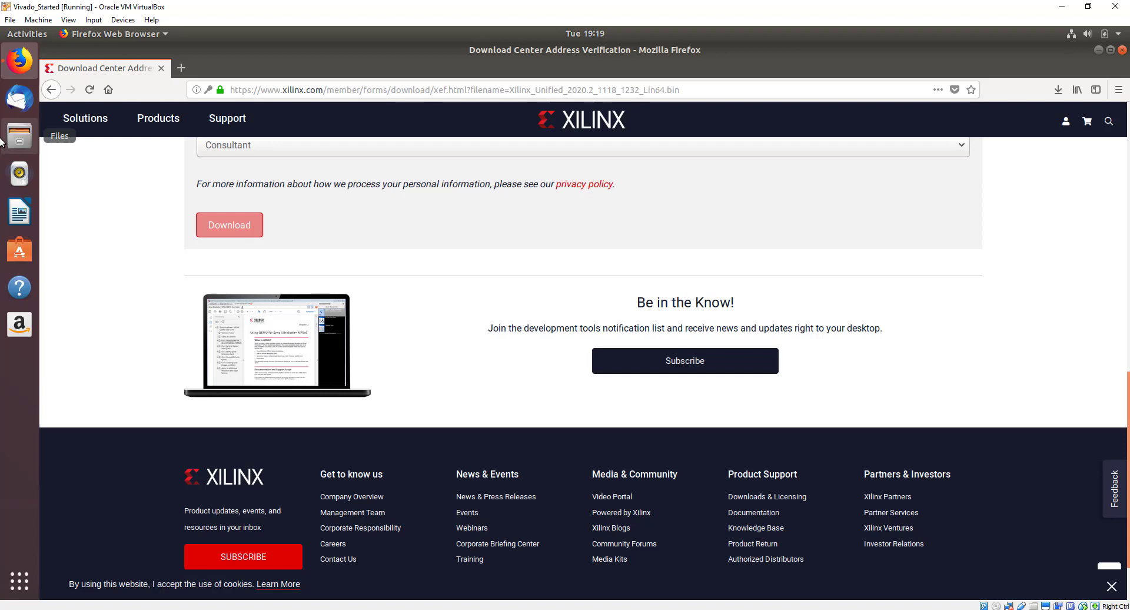
Open the Downloads folder in a maximized Files window.
left_click(2, 140)
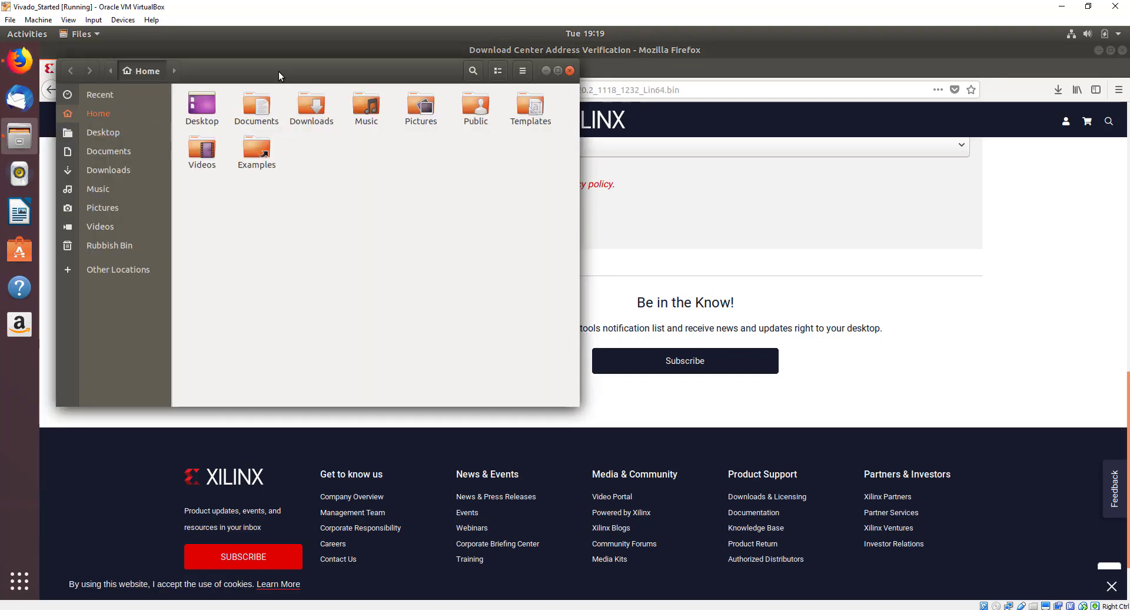
left_click(557, 70)
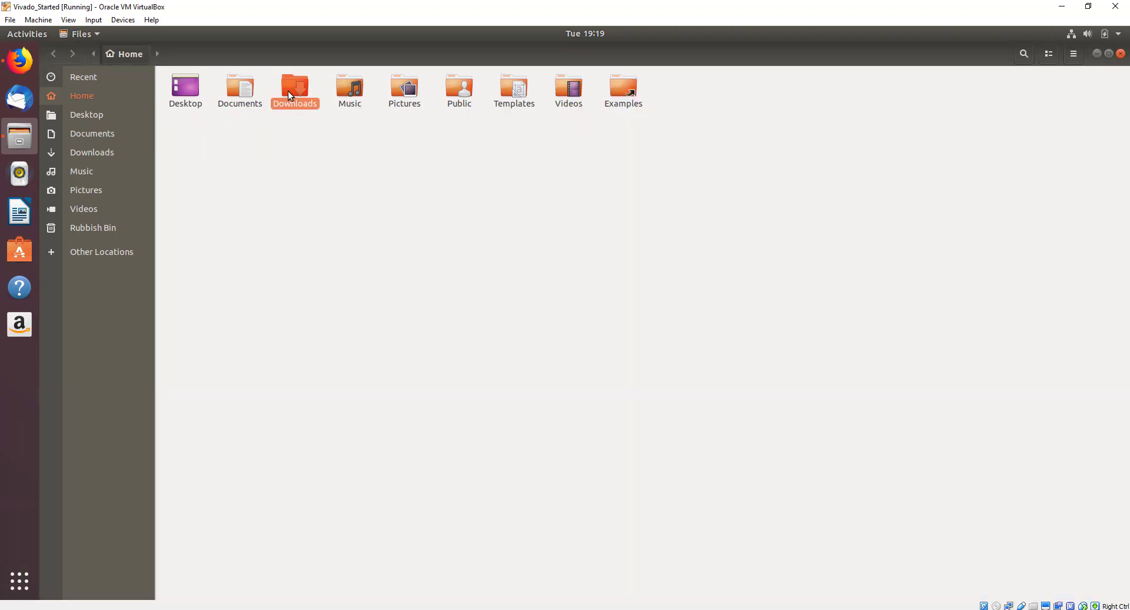
double_click(288, 90)
Allow Xilinx_Unified_2020.2_1118_1232_Lin64.bin to execute as a program, then open a terminal in Downloads.
left_click(197, 90)
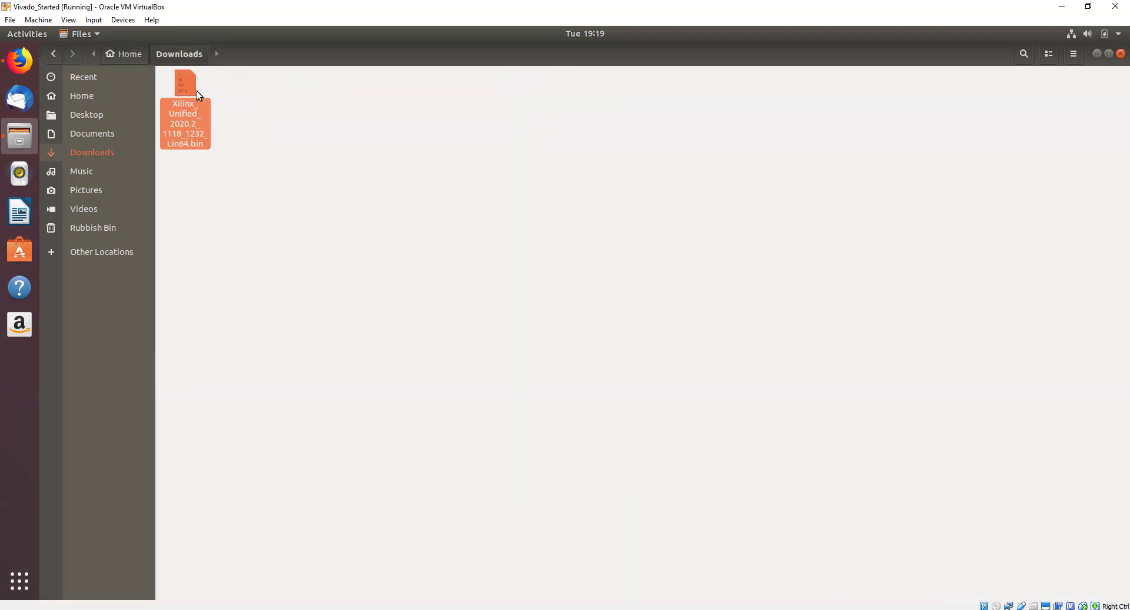
right_click(195, 90)
left_click(267, 251)
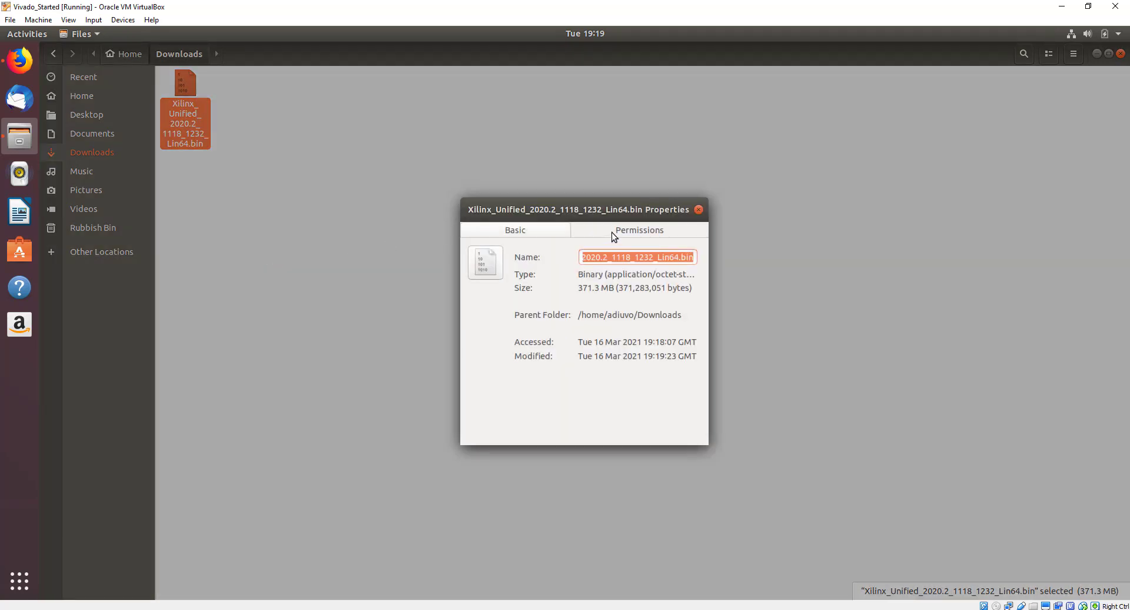
left_click(613, 232)
left_click(552, 395)
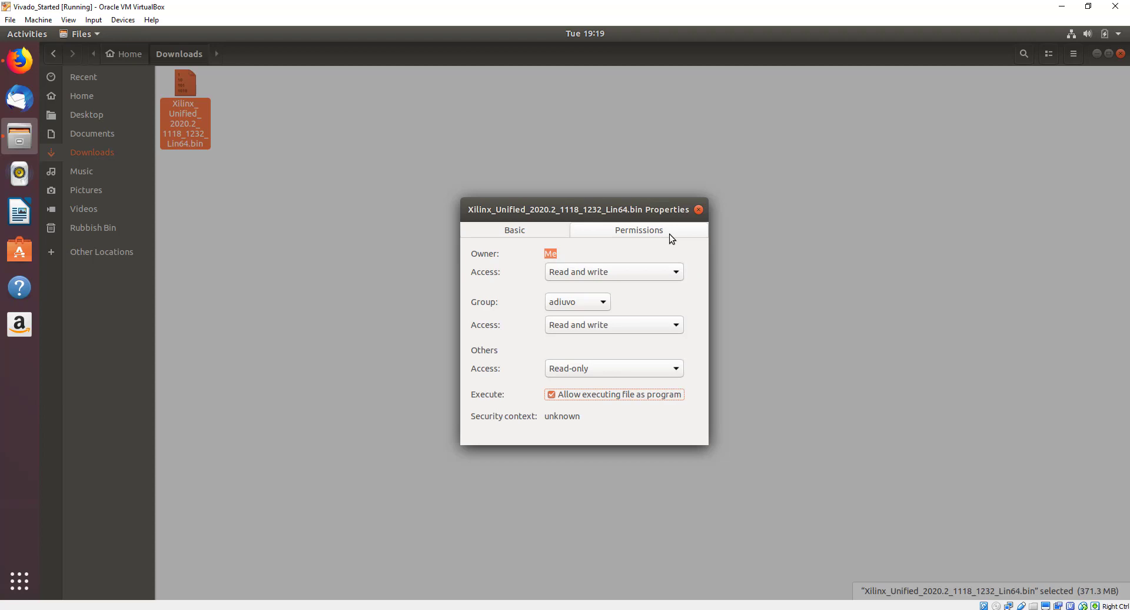
left_click(700, 211)
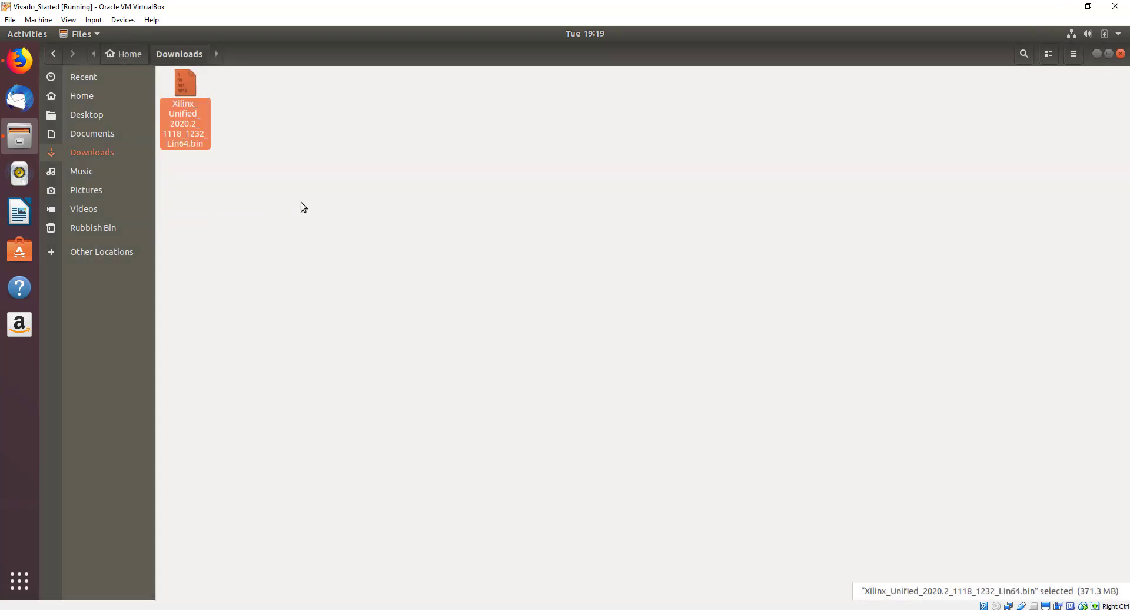
right_click(305, 207)
left_click(352, 270)
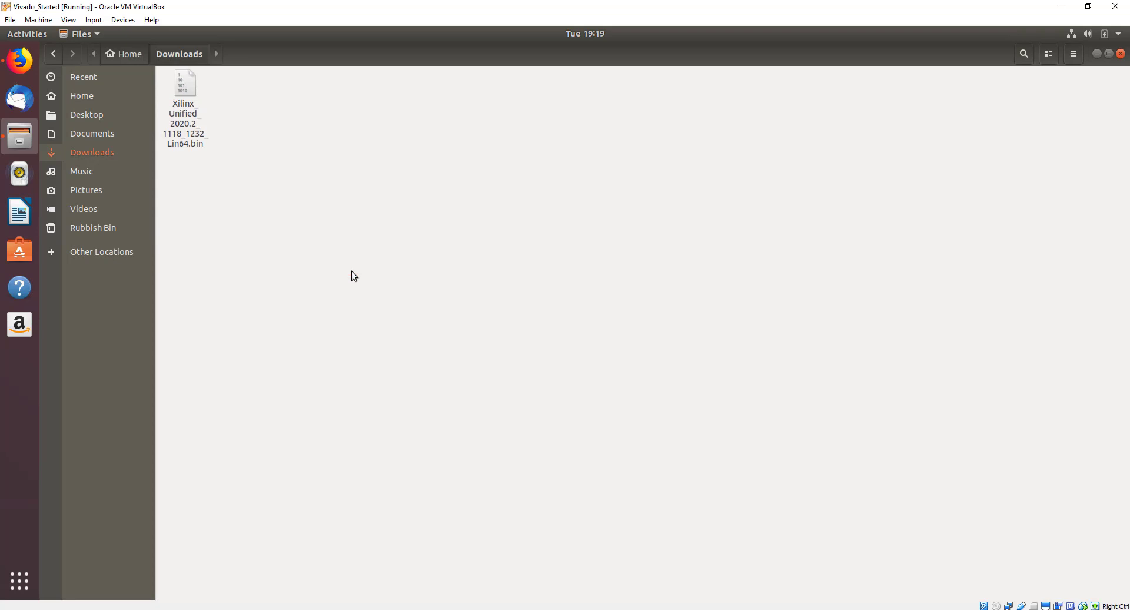
Run sudo ./Xilinx_Unified_2020.2_1118_1232_Lin64.bin from the Downloads terminal.
type("sudo ./Xilinx_Unified_2020.2_1118_1232_Lin64.bin")
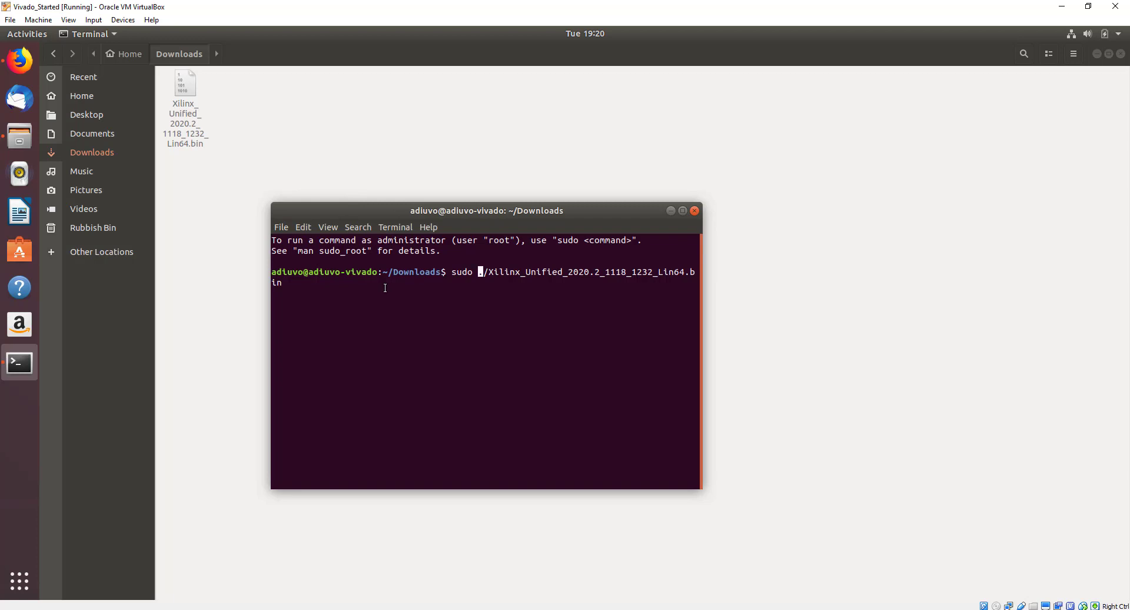
key("Return")
key("Return")
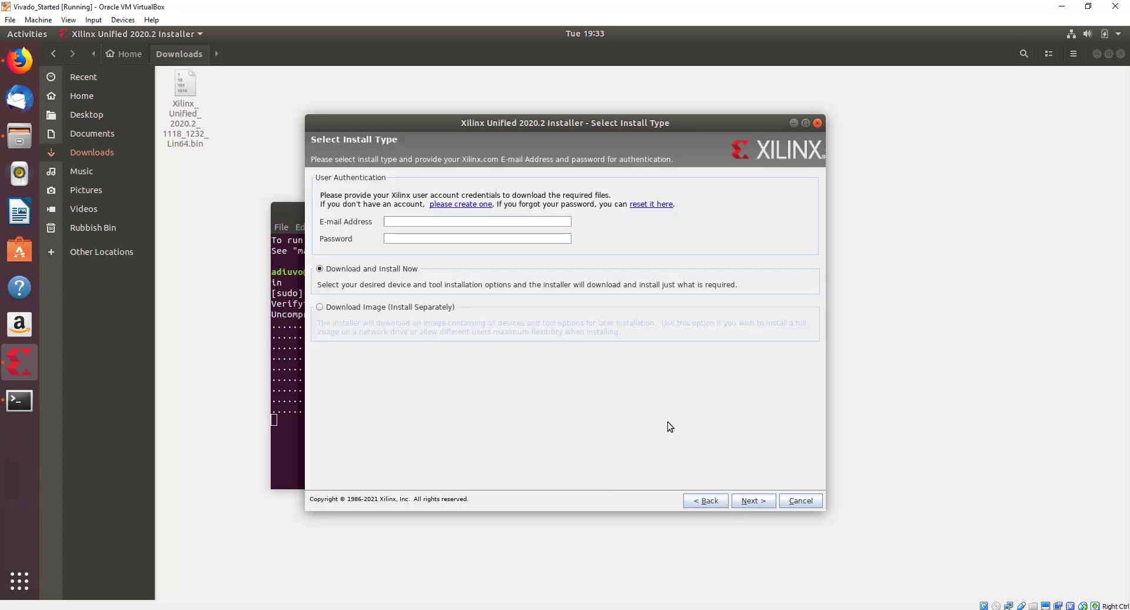
Enter the Xilinx account e-mail and password, then continue with Vitis as the product.
left_click(470, 222)
key("Tab")
type("****")
key("BackSpace")
key("BackSpace")
key("BackSpace")
key("BackSpace")
type("***************")
left_click(752, 500)
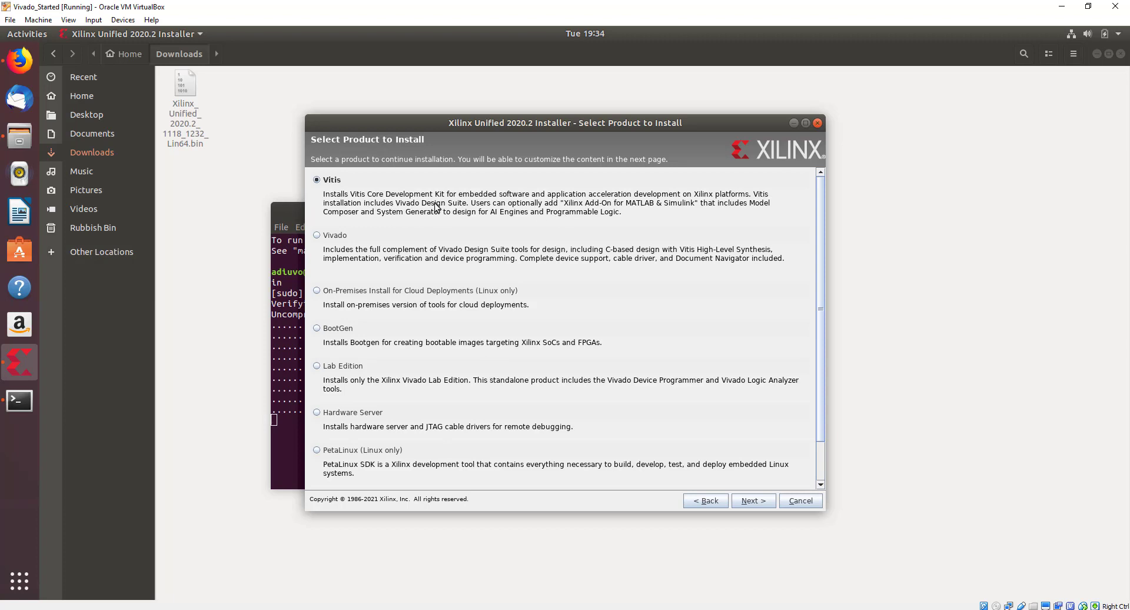
left_click(751, 501)
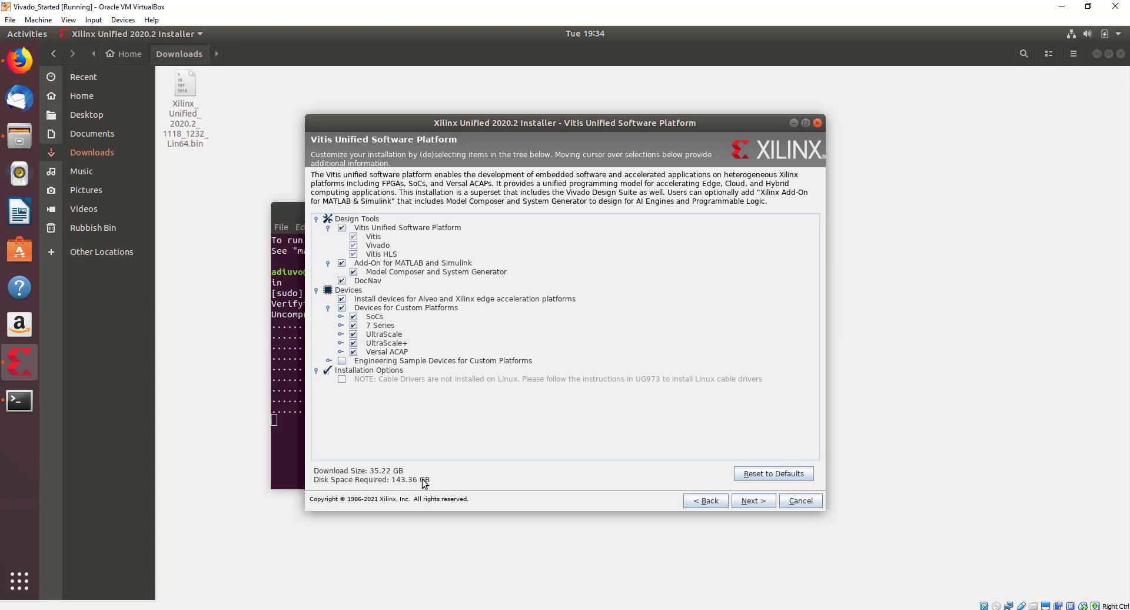
Uncheck Versal ACAP, Zynq UltraScale+ RFSoC, Virtex-7, Kintex-7 and all UltraScale+ device families.
left_click(354, 352)
left_click(341, 326)
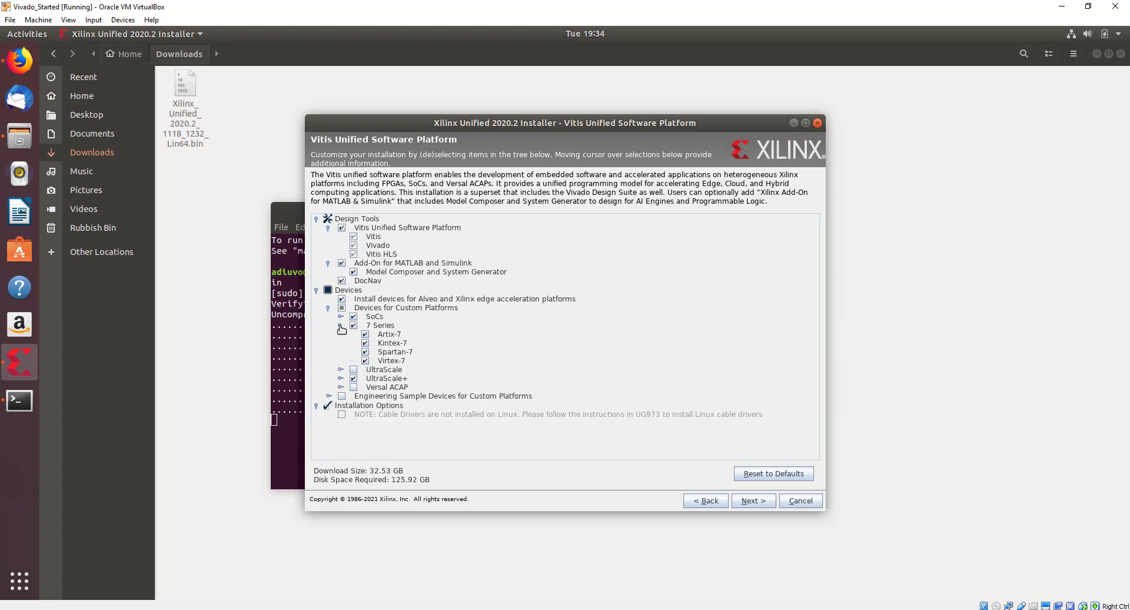
left_click(341, 317)
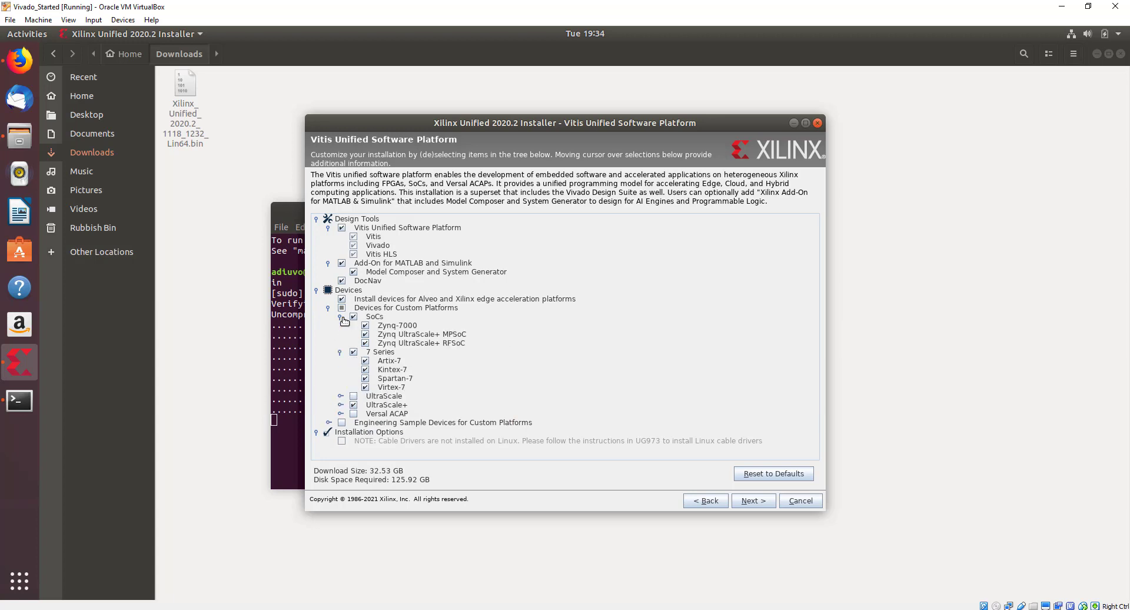
left_click(365, 343)
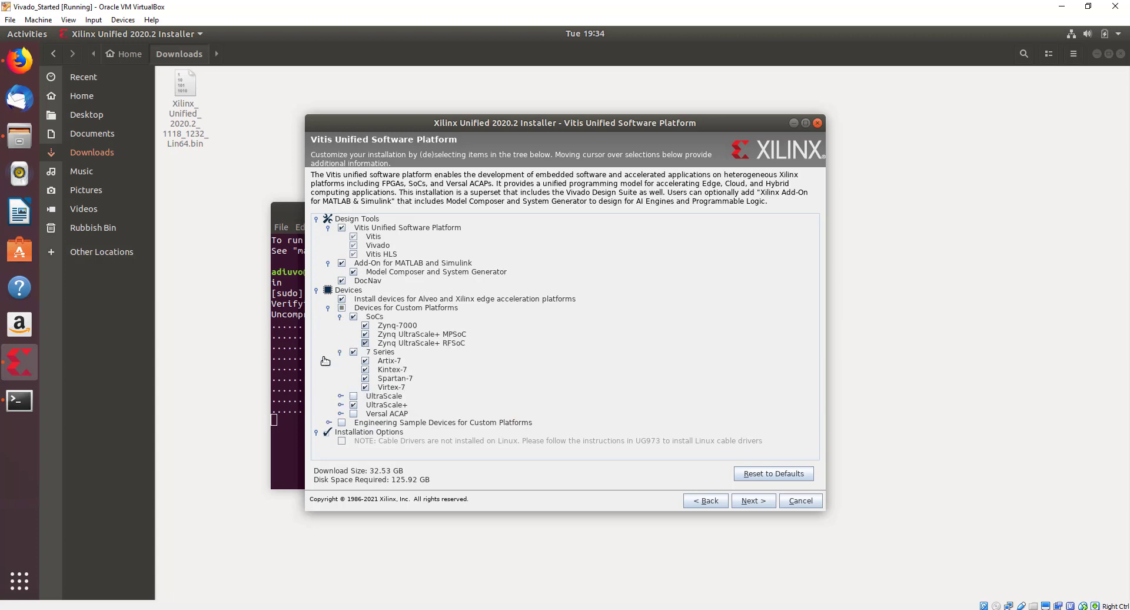
left_click(365, 388)
left_click(365, 371)
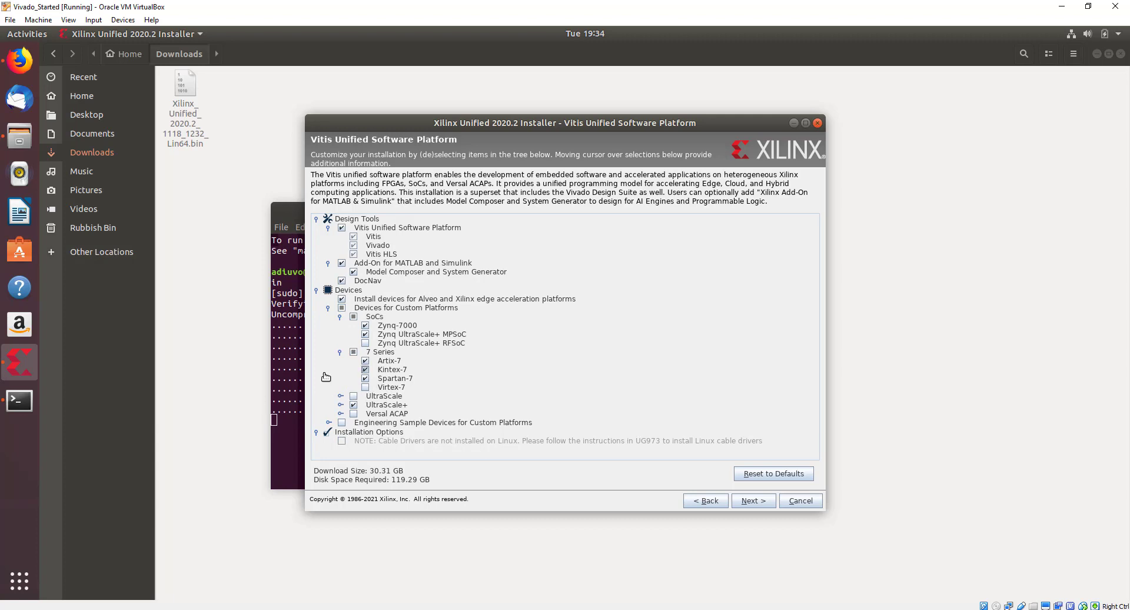
left_click(341, 406)
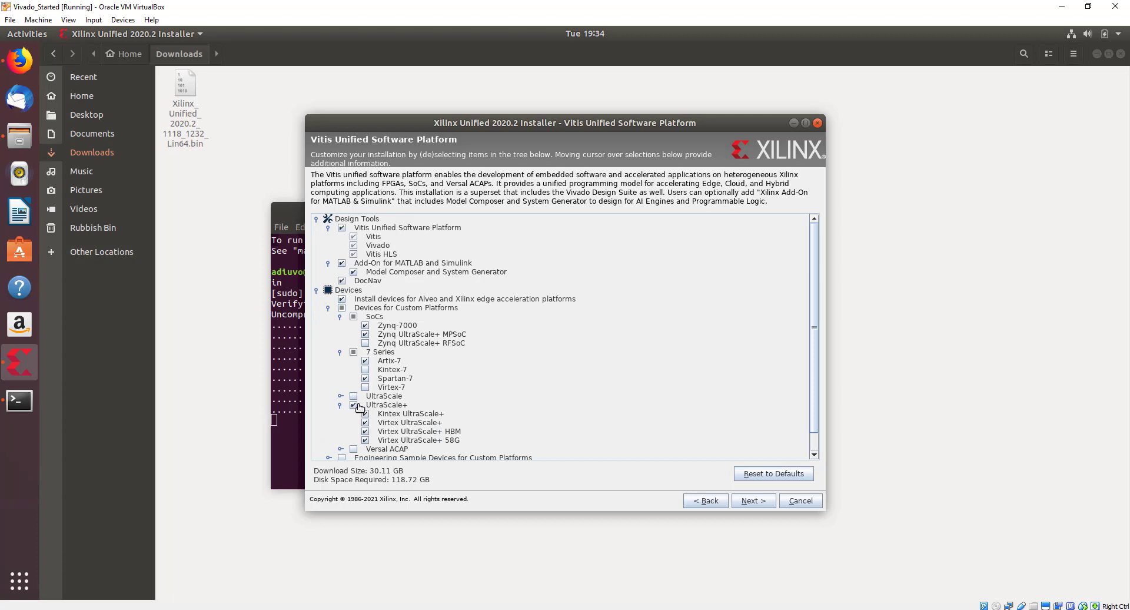
left_click(355, 405)
left_click(340, 406)
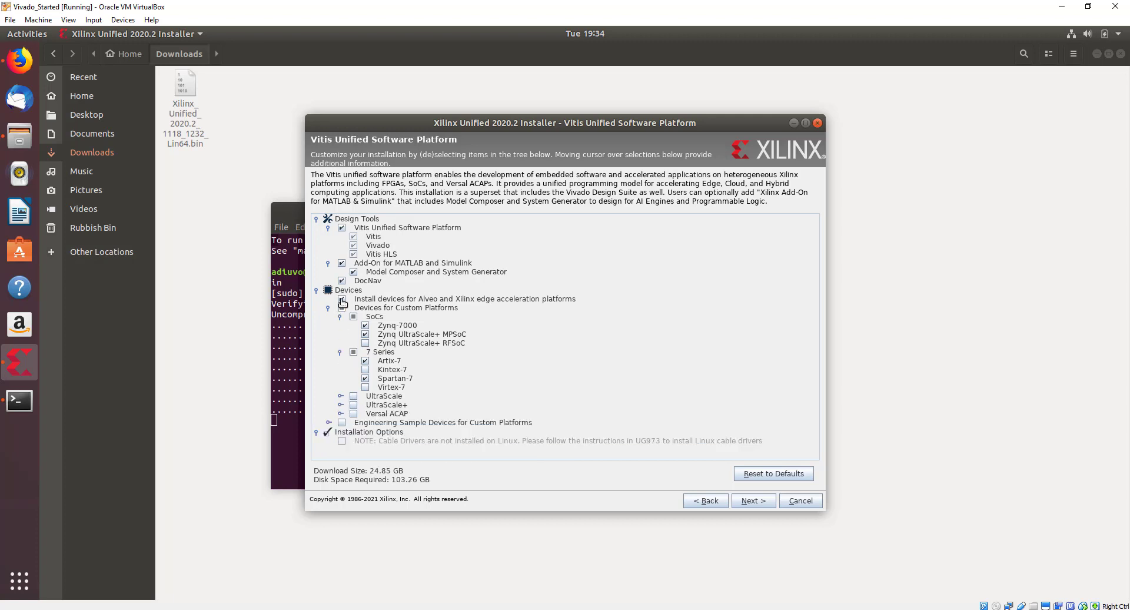
Drop the Add-On for MATLAB and Simulink and the Alveo acceleration platform devices.
left_click(342, 263)
left_click(328, 308)
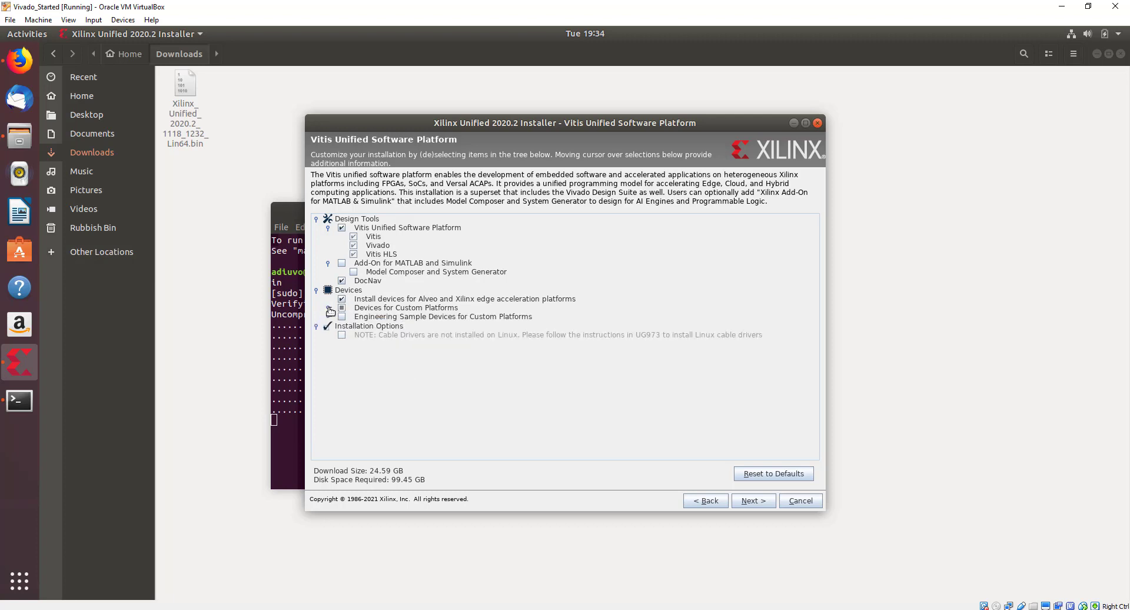
left_click(327, 308)
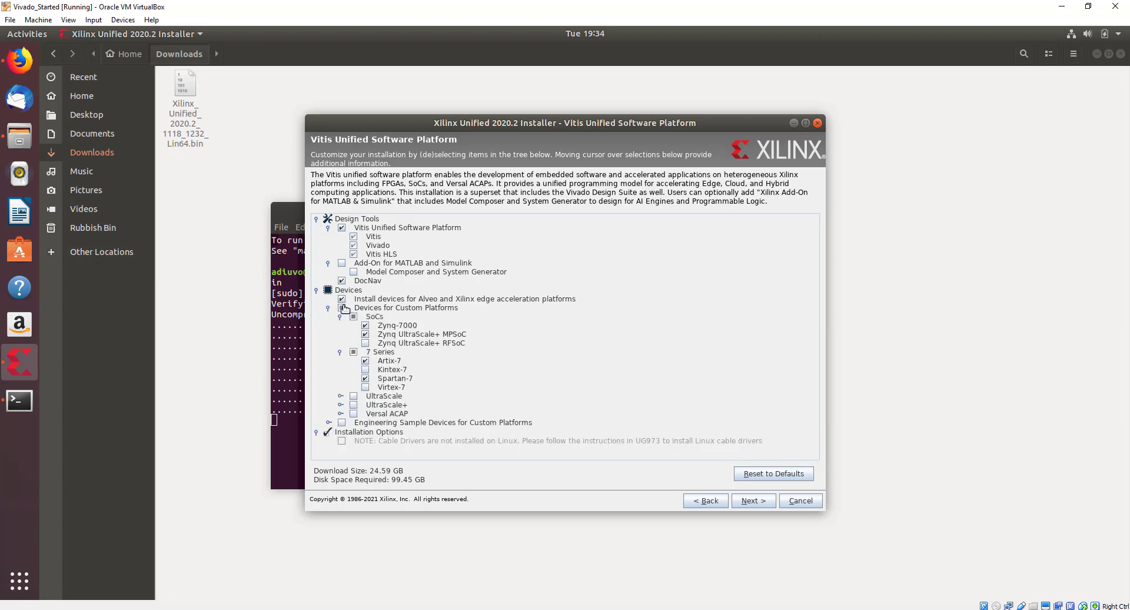
left_click(342, 300)
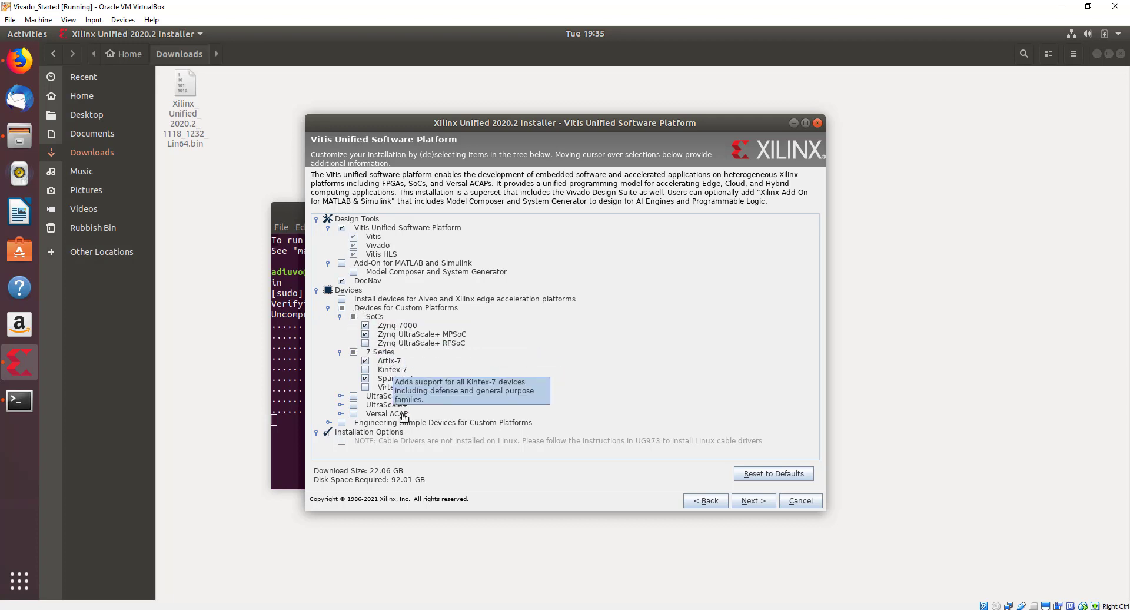
left_click(344, 300)
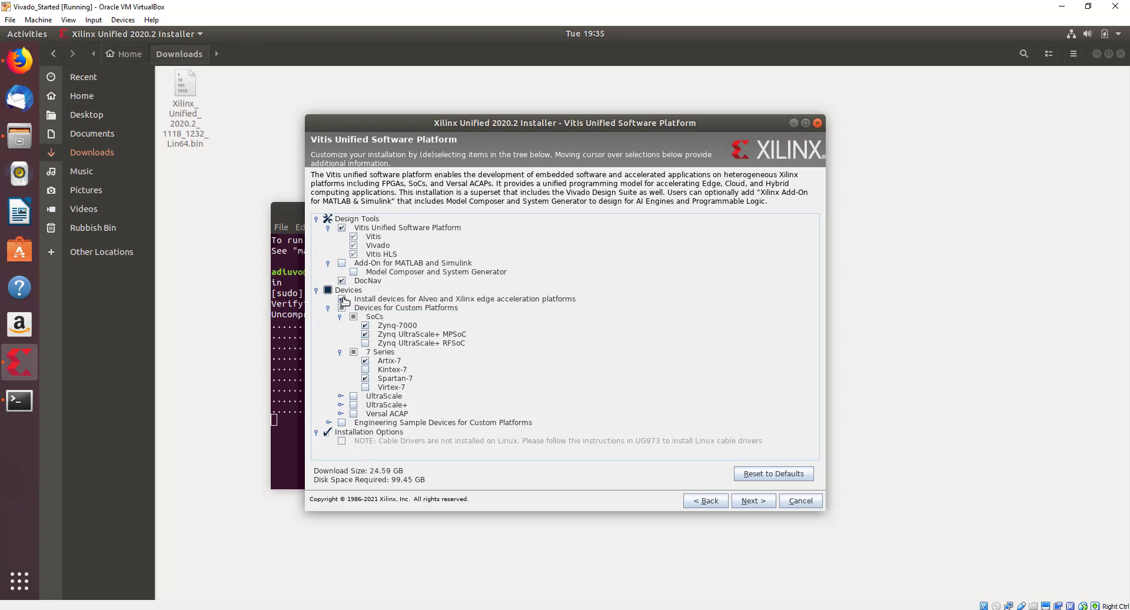
left_click(343, 300)
Accept the Xilinx EULA, WebTalk terms and third party license agreements, then proceed.
left_click(762, 499)
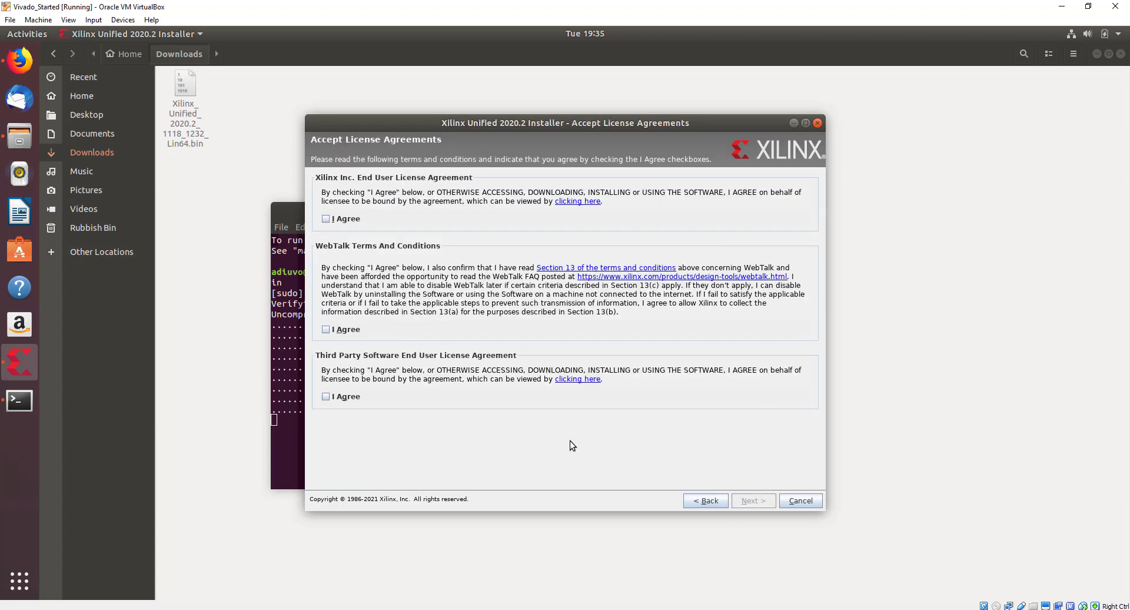
left_click(326, 218)
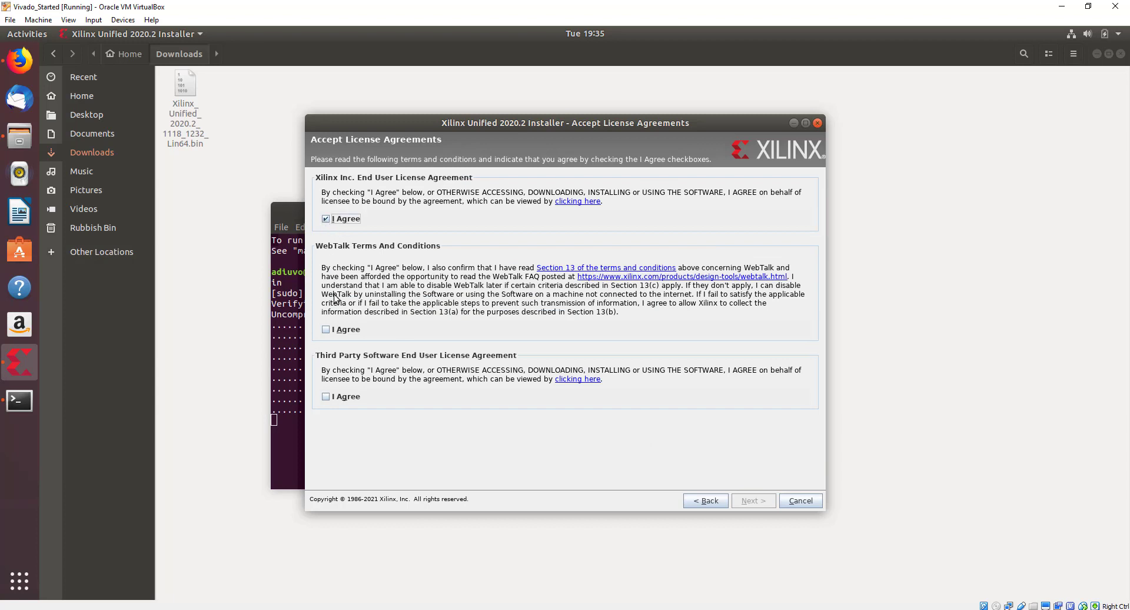
left_click(325, 329)
left_click(326, 396)
left_click(753, 501)
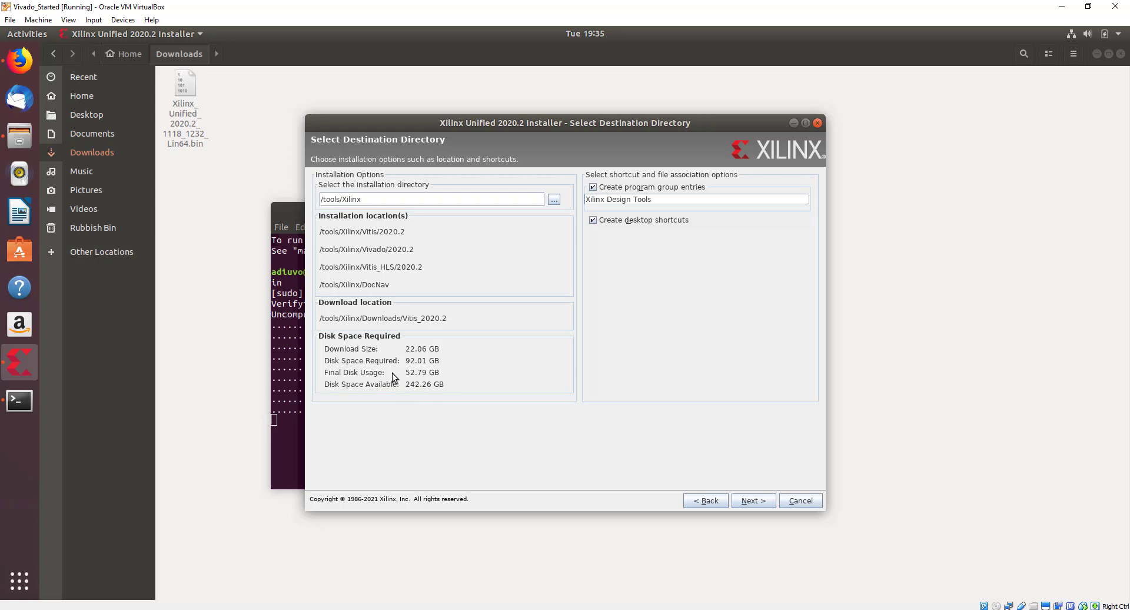
Confirm /tools/Xilinx as destination, create the missing directory, and begin the Vitis installation.
left_click(747, 502)
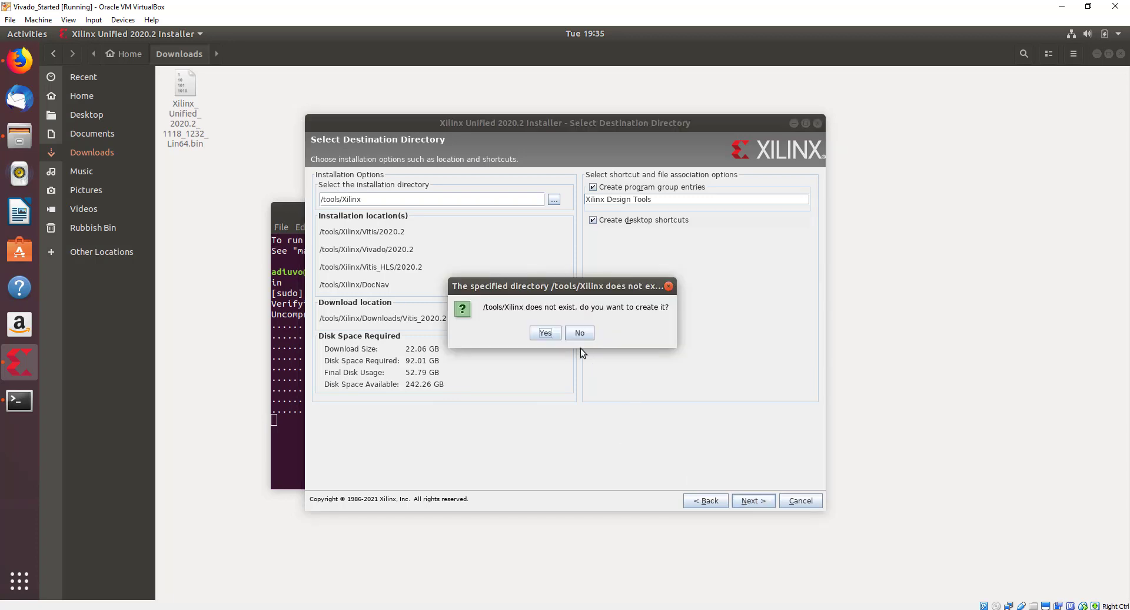
left_click(546, 334)
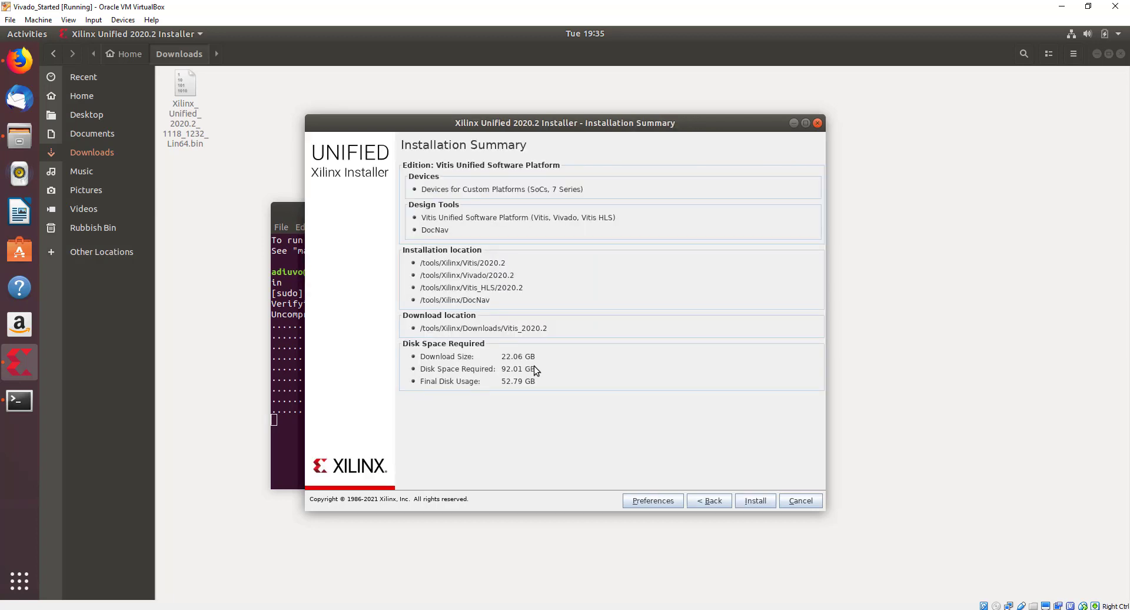
left_click(759, 503)
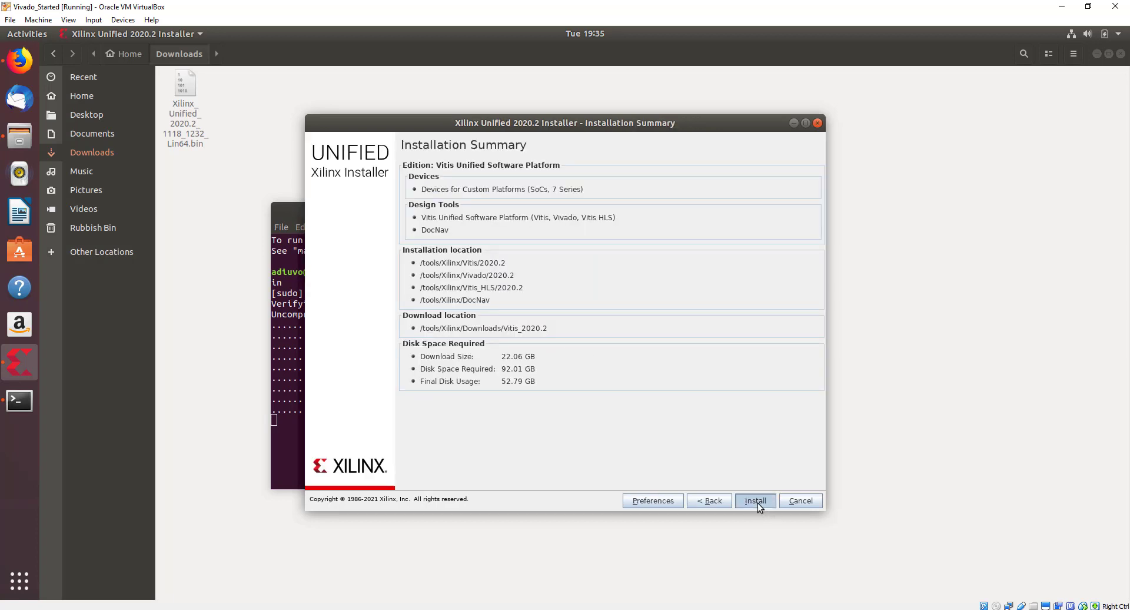